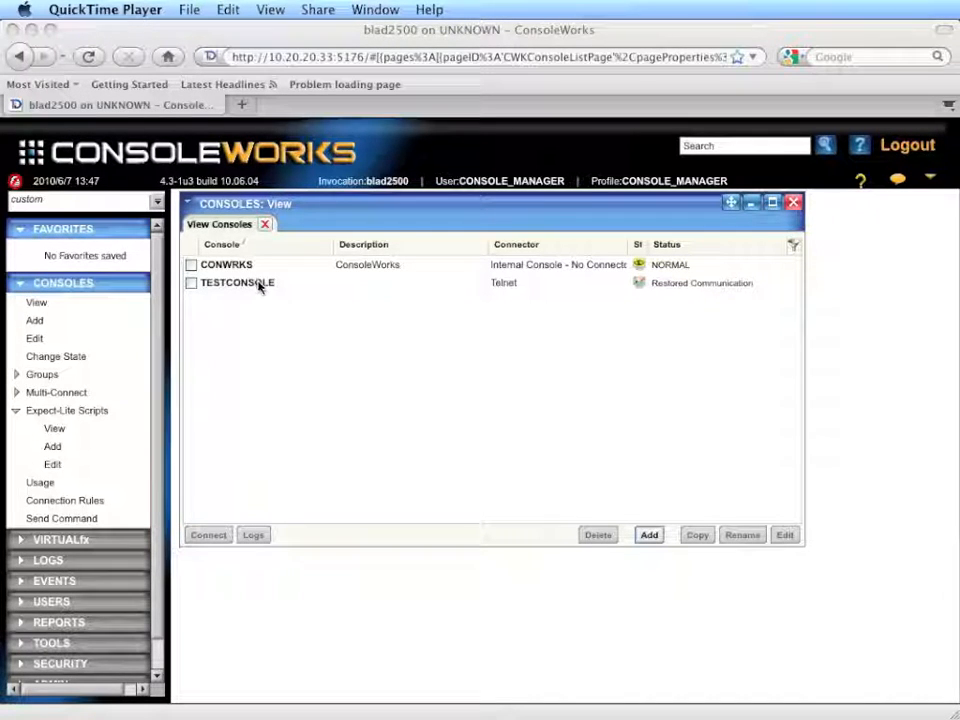
Step: Open the TESTLOGIN Expect-Lite script assigned to TESTCONSOLE from that console's settings
click(261, 282)
double_click(261, 283)
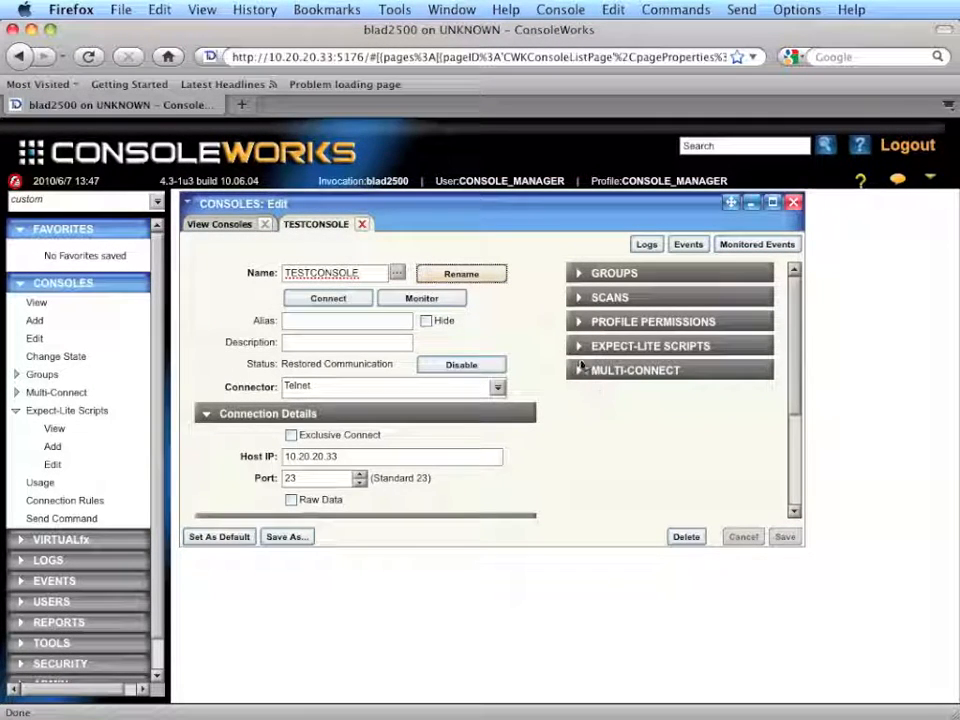
click(582, 348)
click(600, 388)
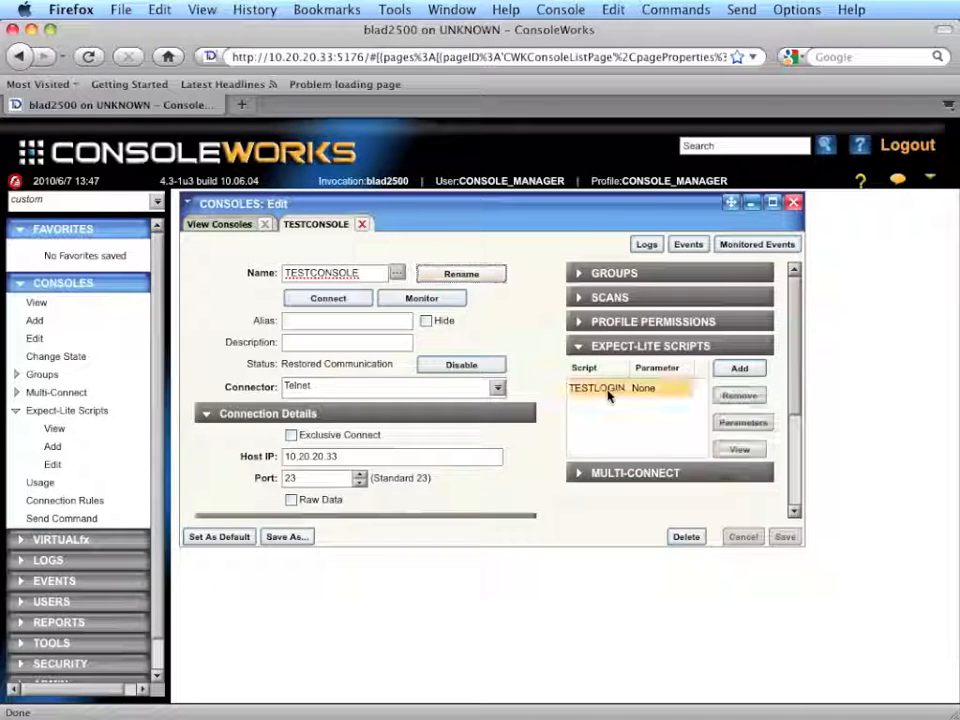
click(738, 452)
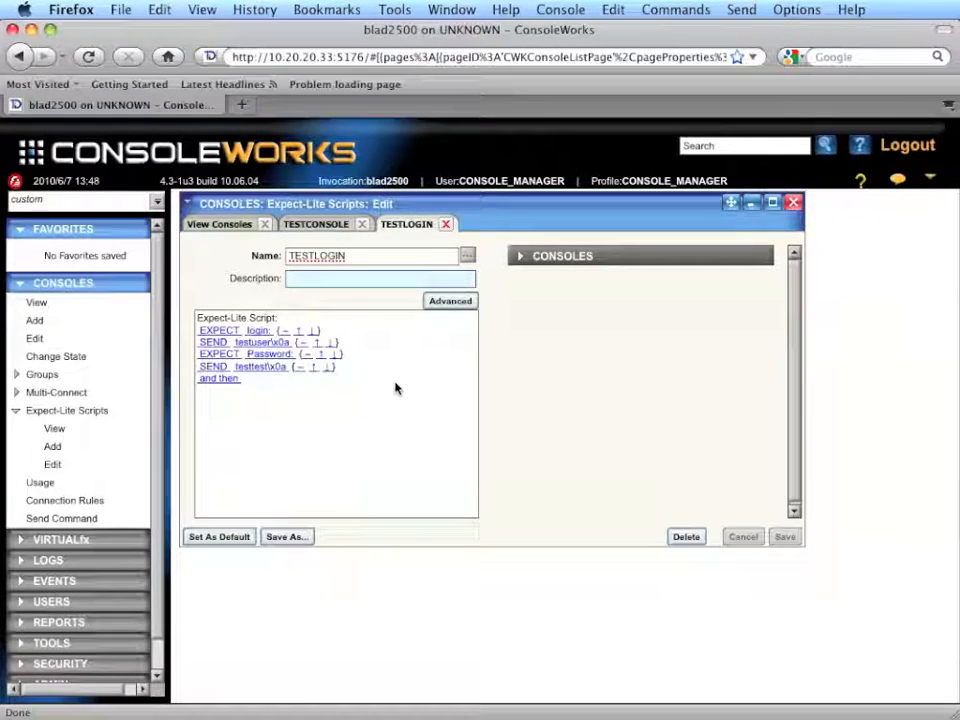
Step: Replace the username in the script's first SEND line with the variable ${usr}, keeping the \x0a ending
click(258, 343)
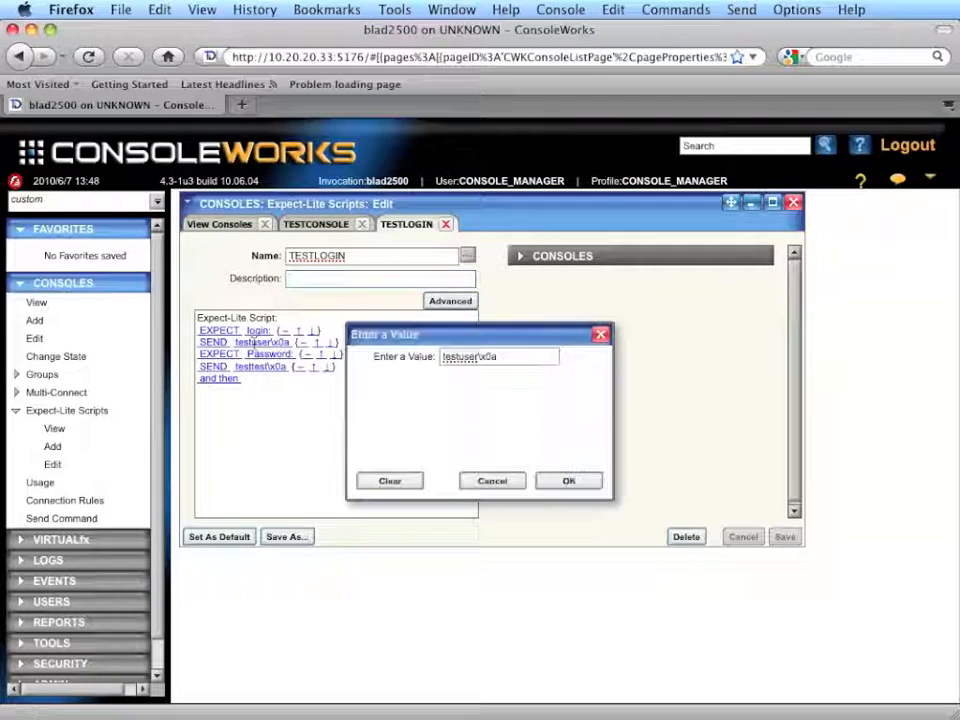
click(479, 357)
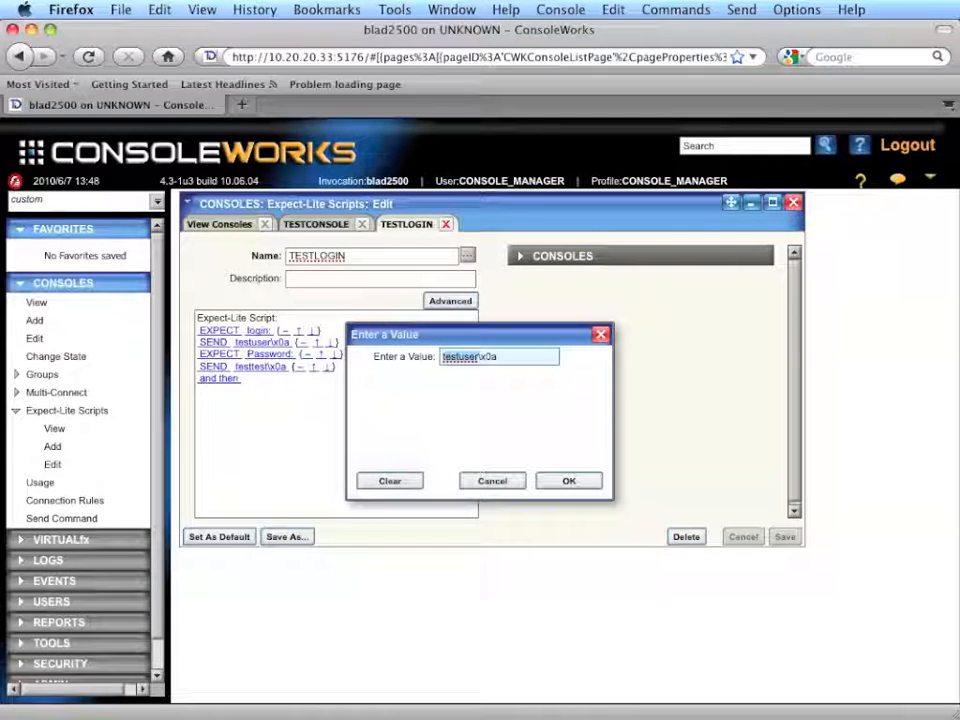
text($()
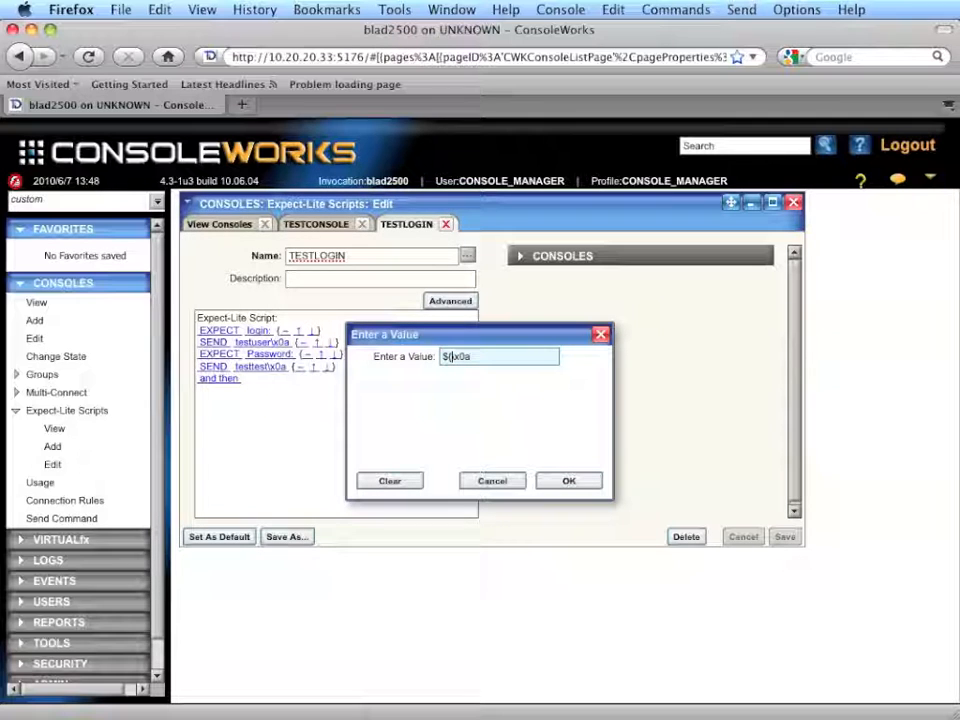
text({)
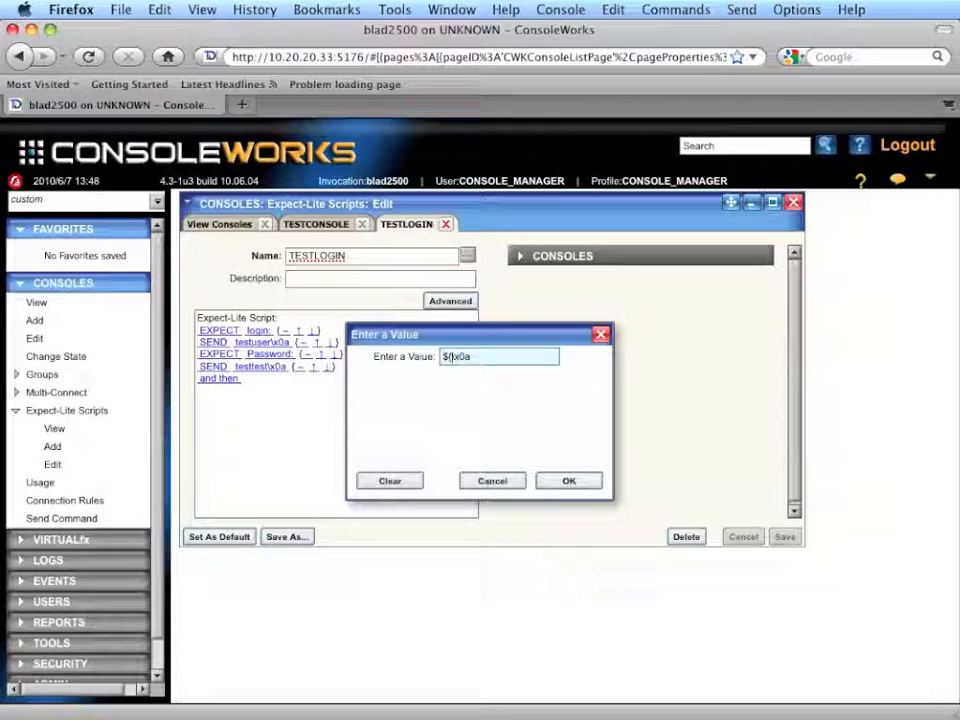
text(usr})
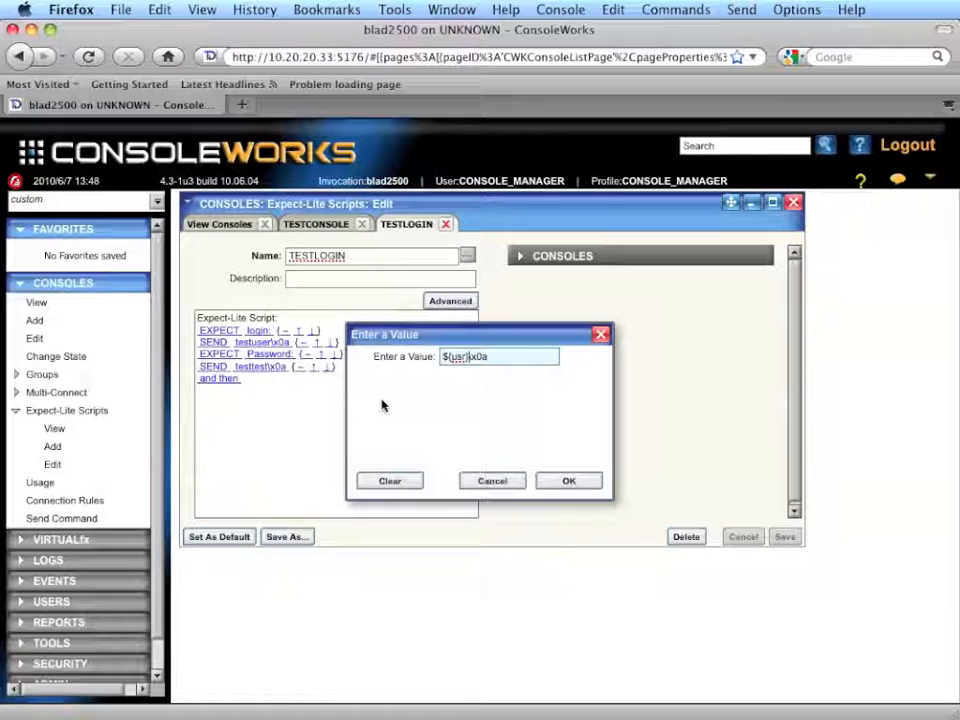
click(580, 483)
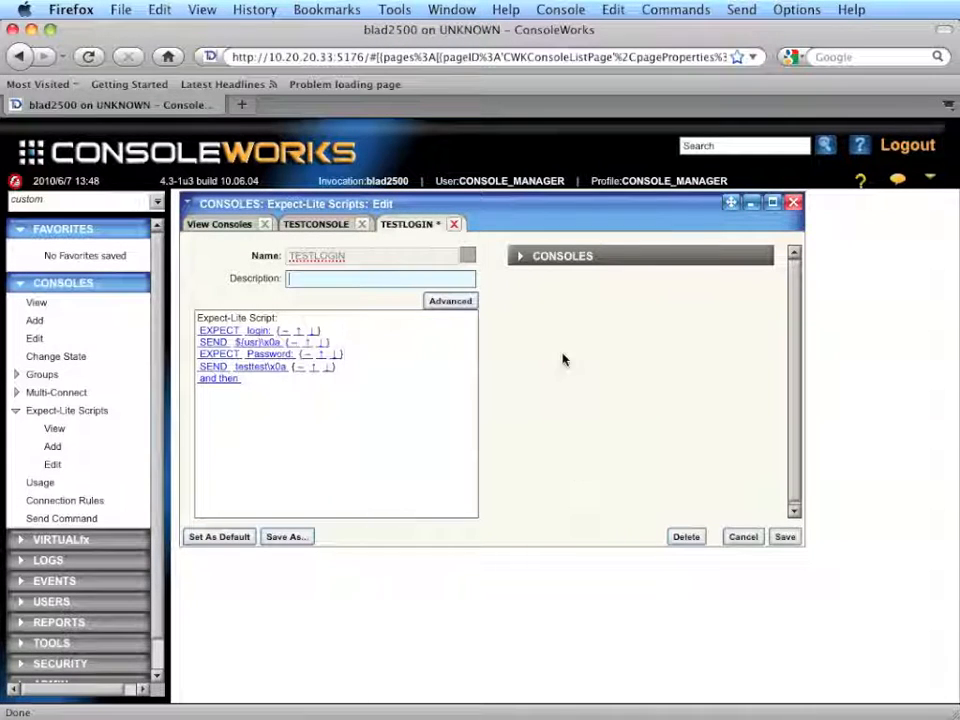
Step: Replace the password text in the script's second SEND line with the variable ${psswd}, keeping the \x0a ending
click(258, 366)
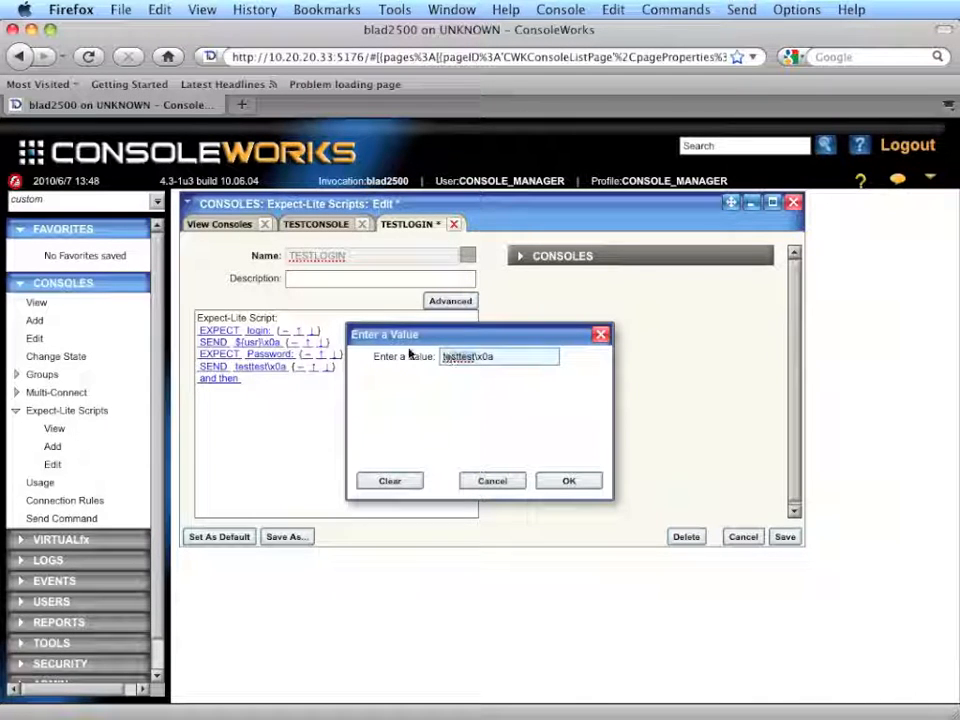
text(${p)
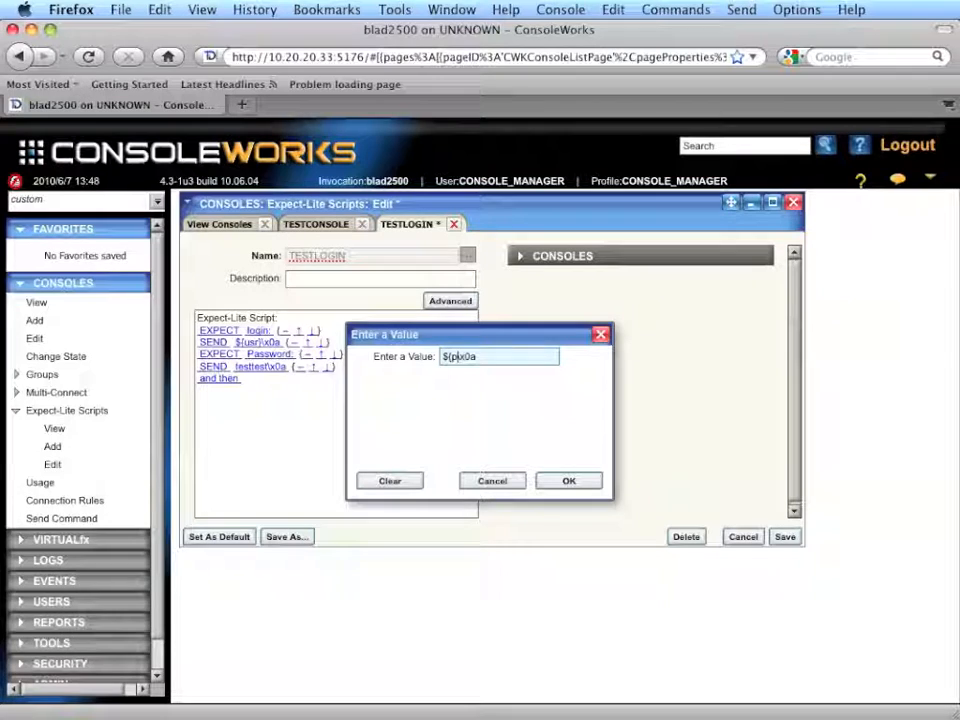
text(sswd})
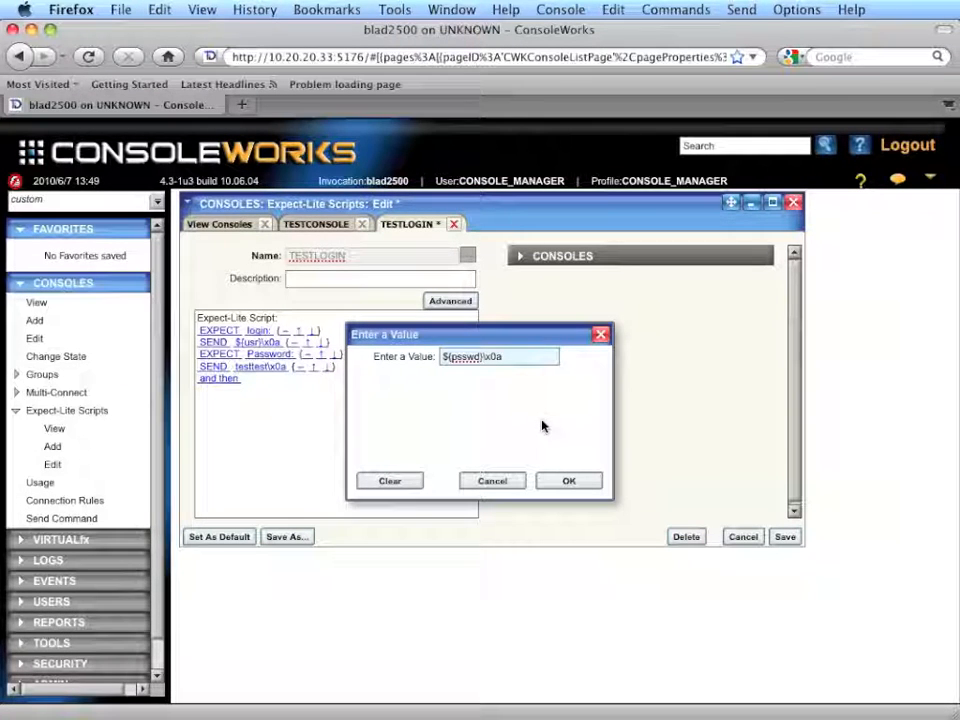
click(568, 482)
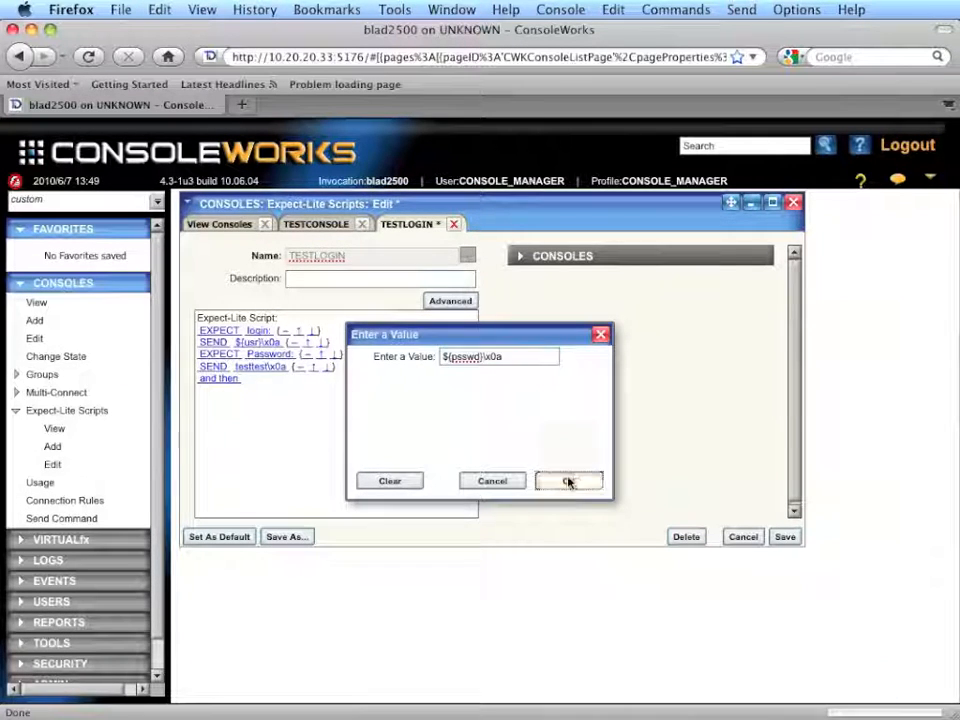
Step: Add a Text parameter named usr with the value testuser to the script's TESTCONSOLE entry
click(516, 259)
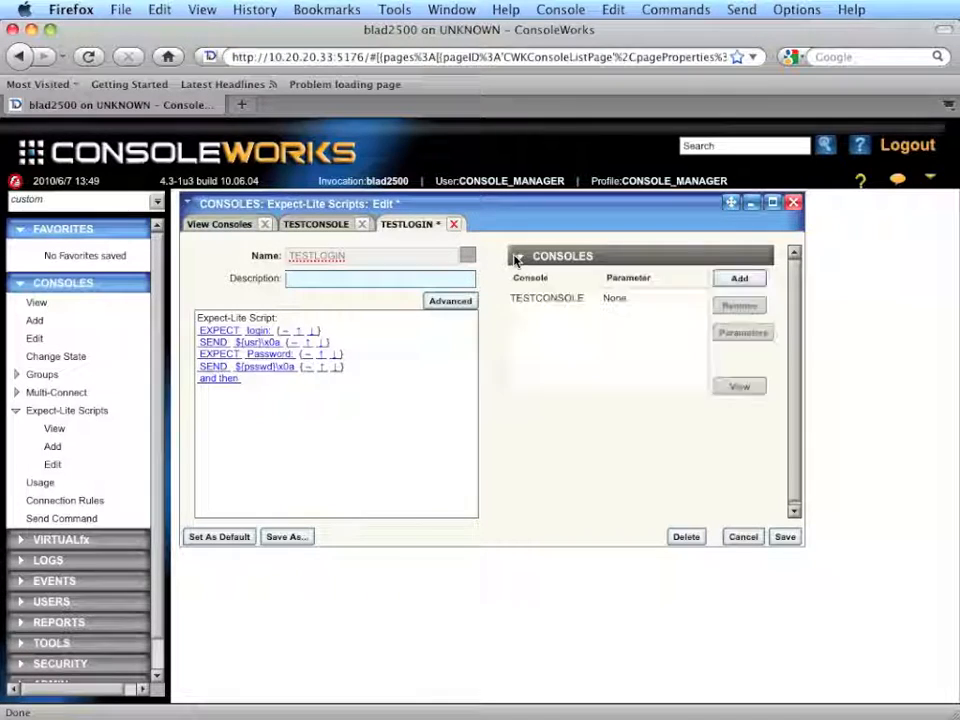
click(626, 302)
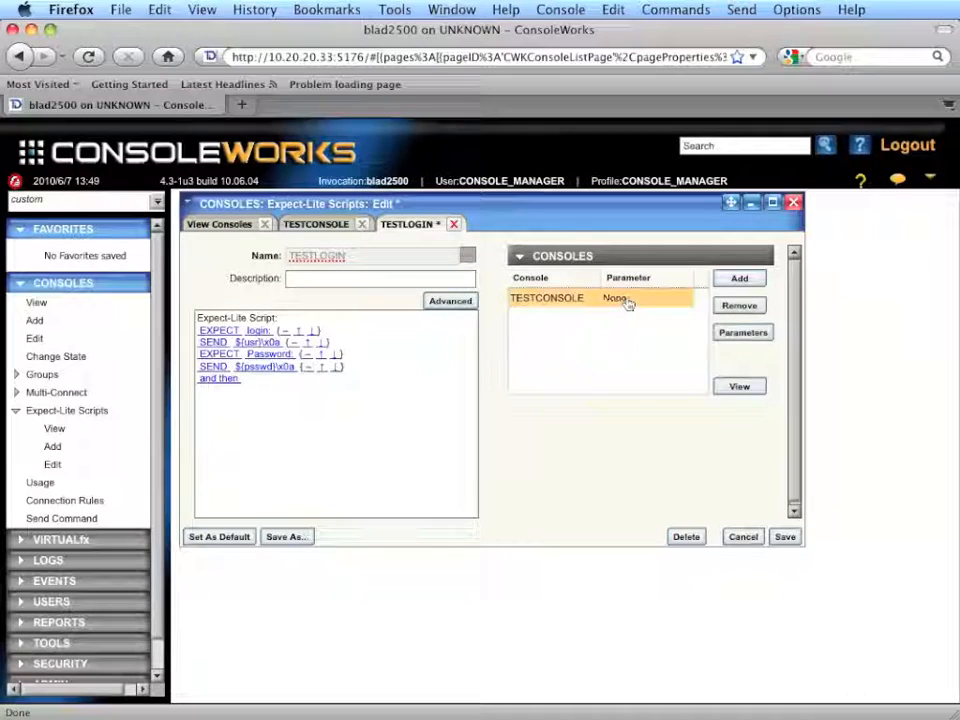
click(752, 335)
drag(555, 302, 779, 313)
click(847, 344)
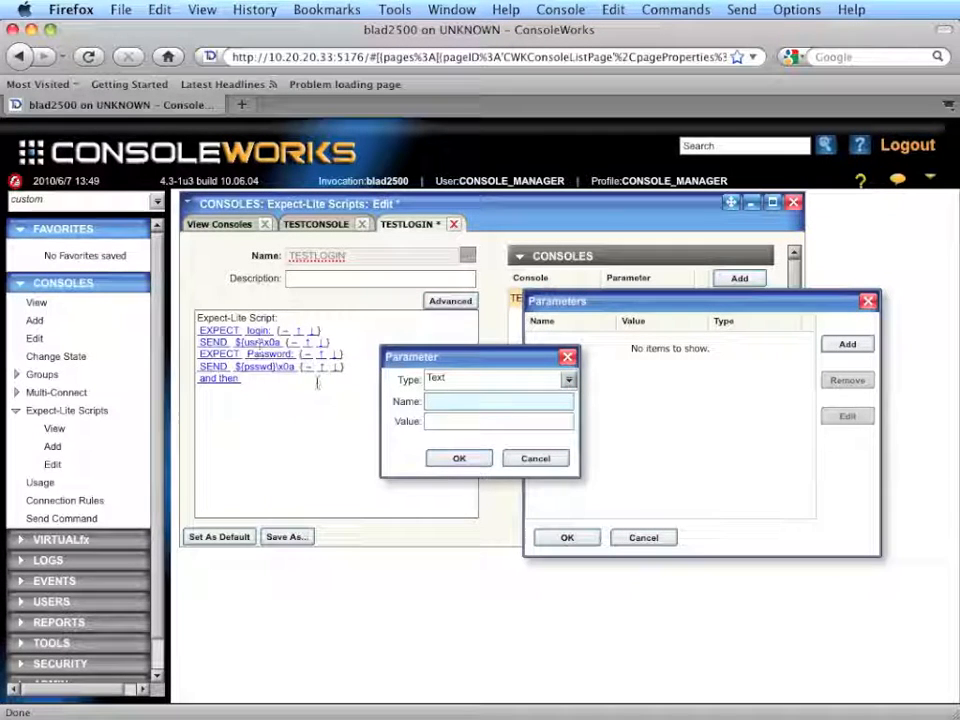
text(usr)
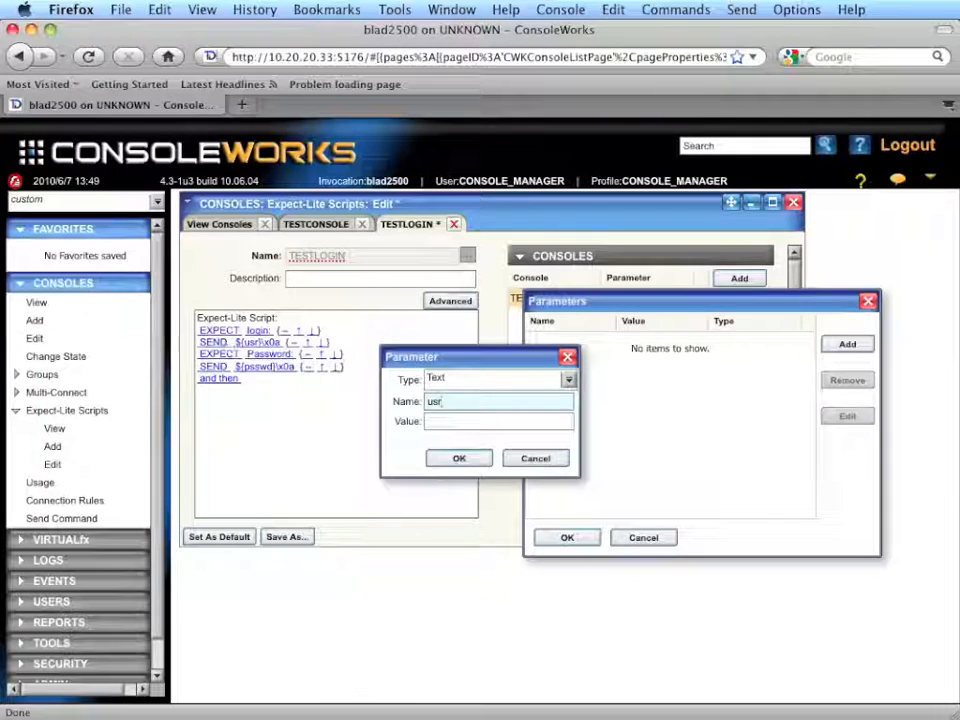
click(429, 421)
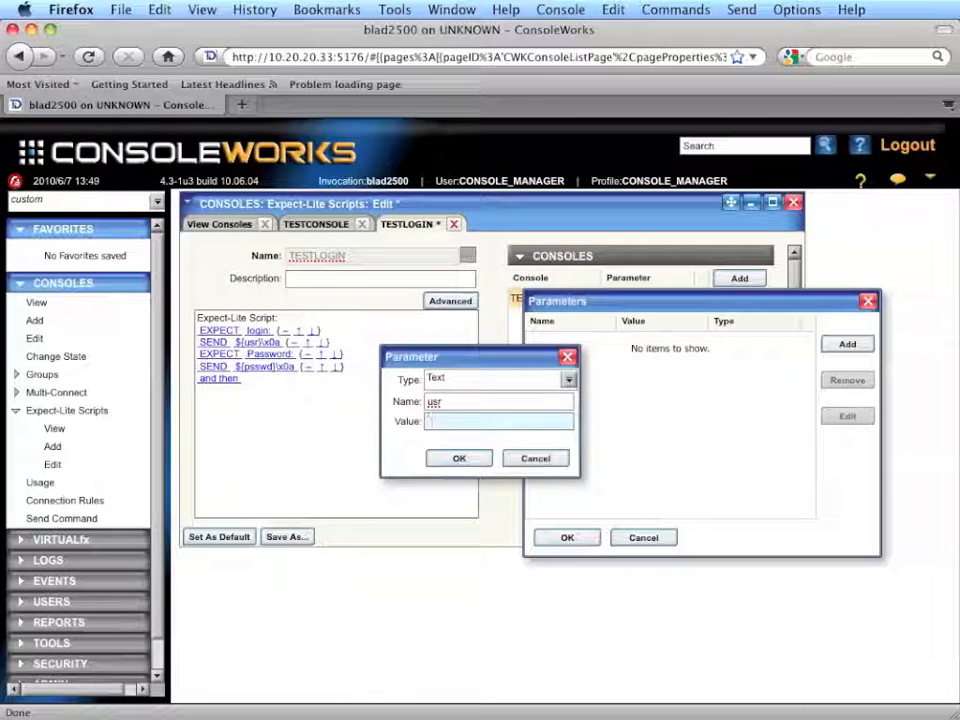
text(testuser)
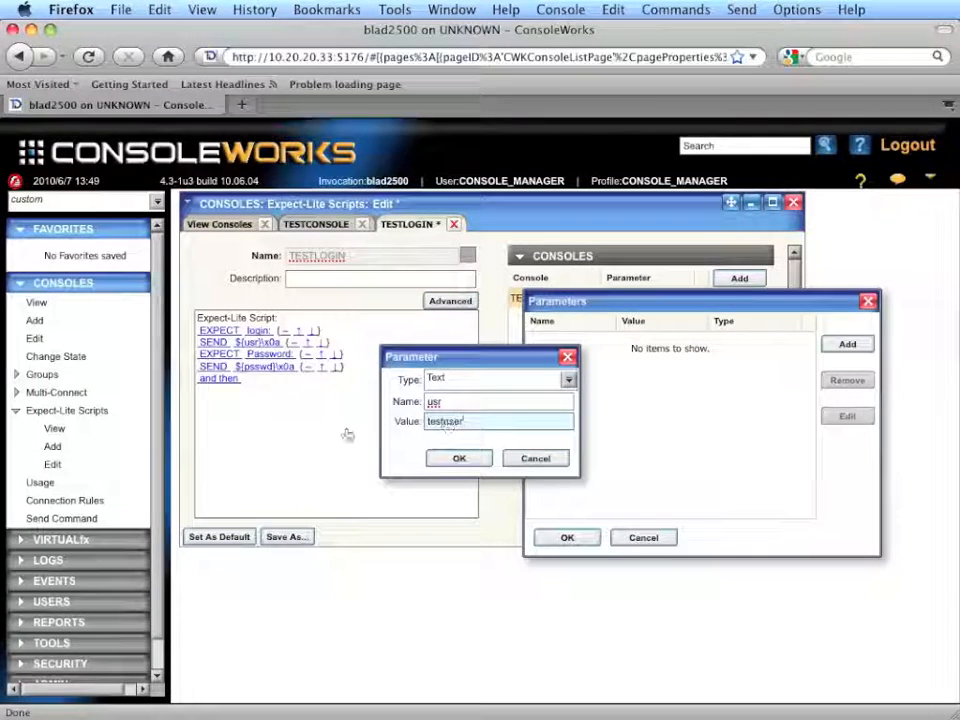
click(459, 458)
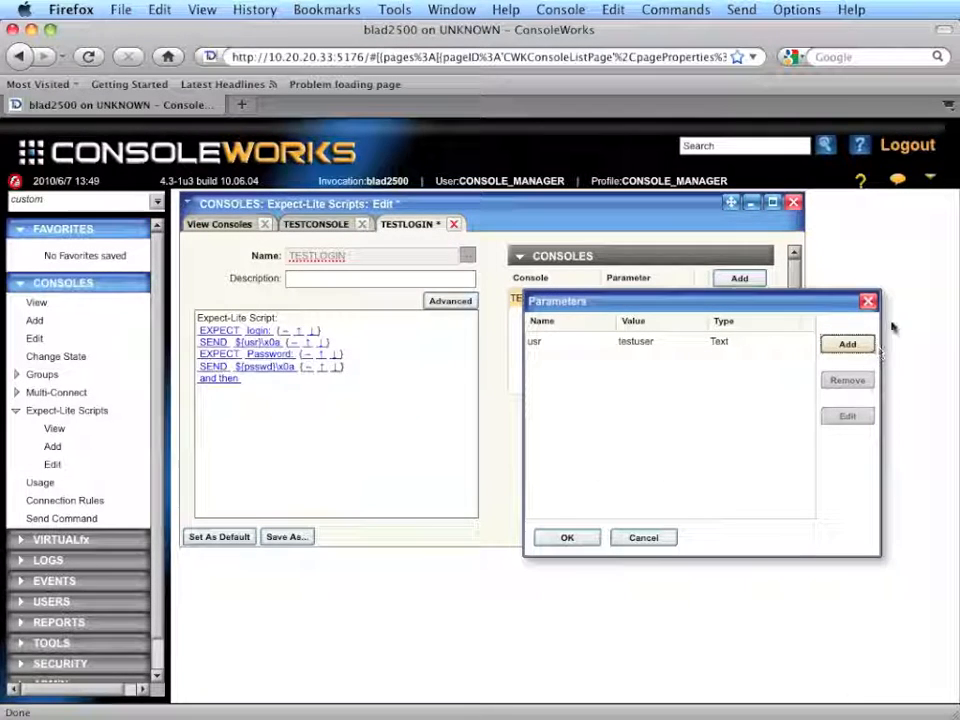
Step: Add a Password-type parameter named psswd holding the account password to the TESTCONSOLE entry, and save the script
click(846, 344)
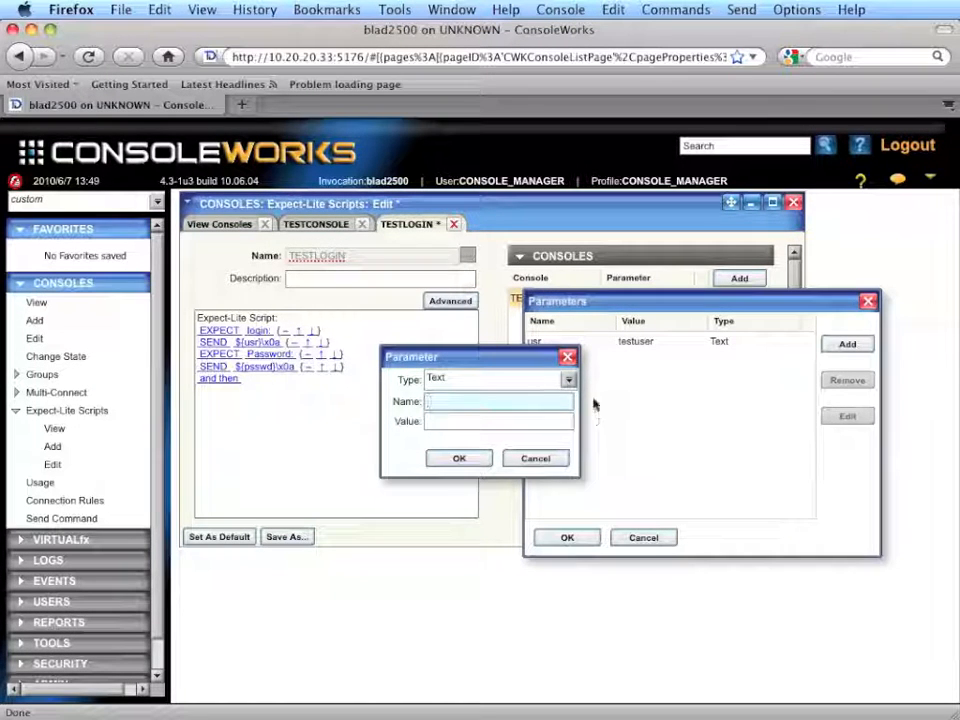
text(psswd)
key(Tab)
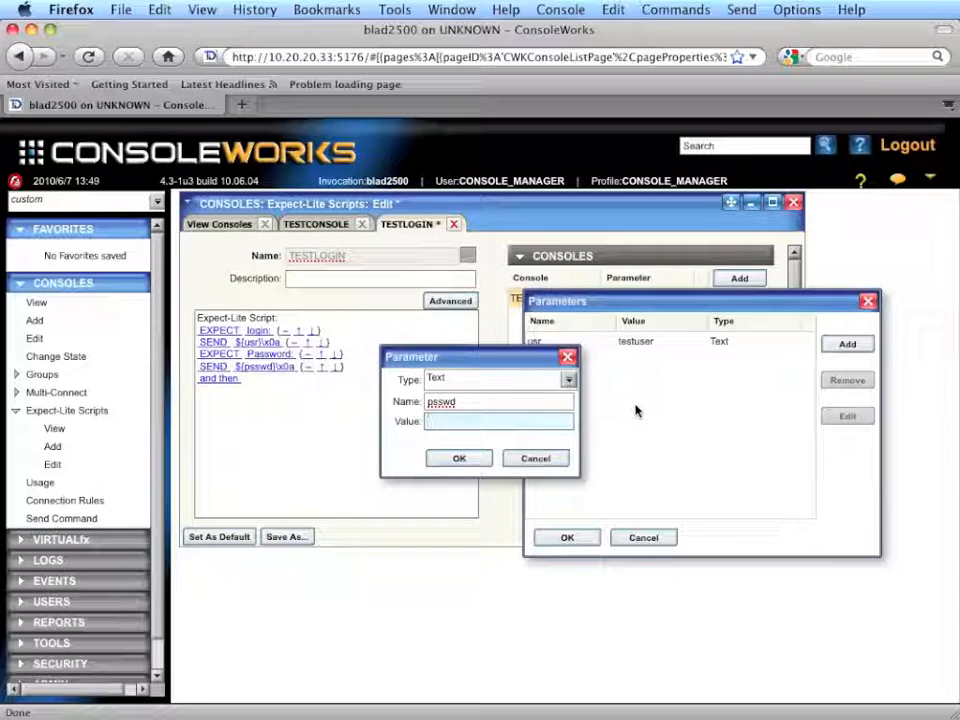
click(570, 383)
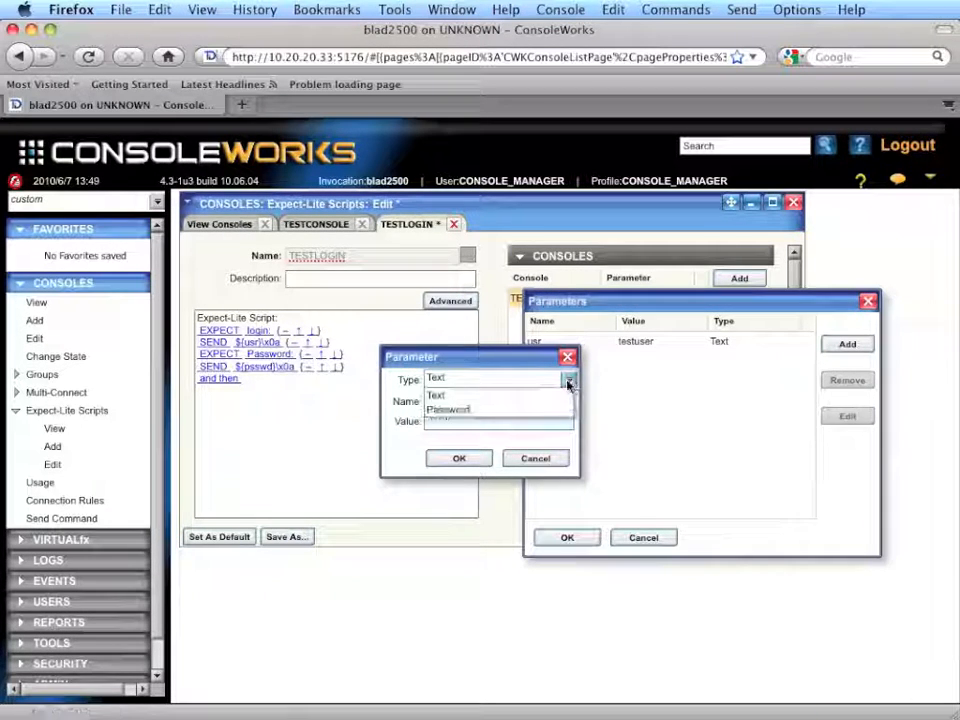
click(486, 410)
click(484, 420)
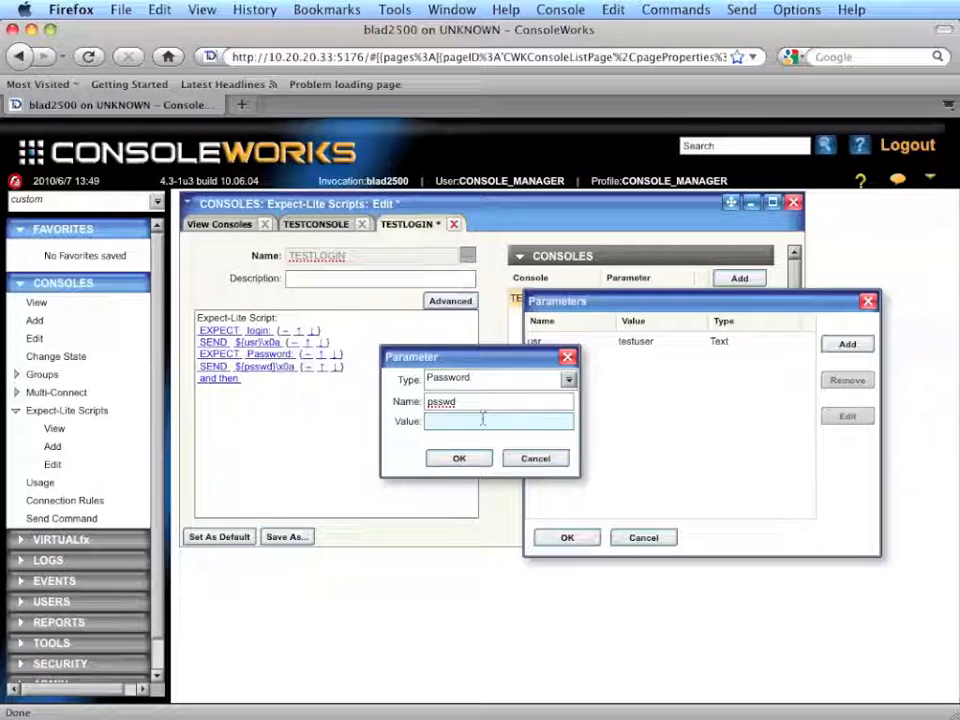
text(test)
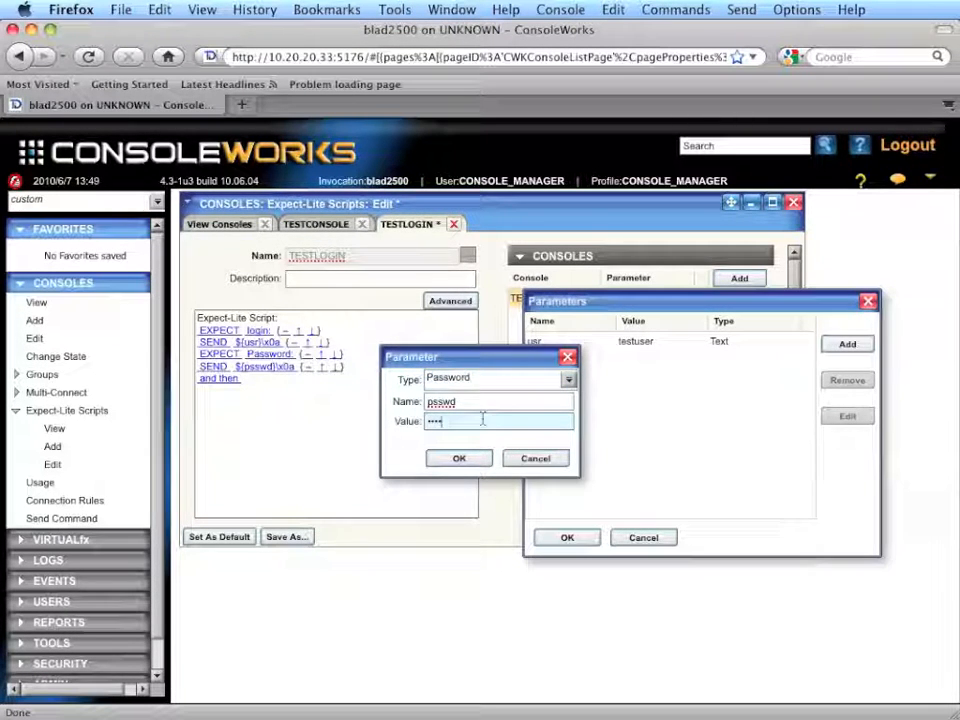
click(459, 459)
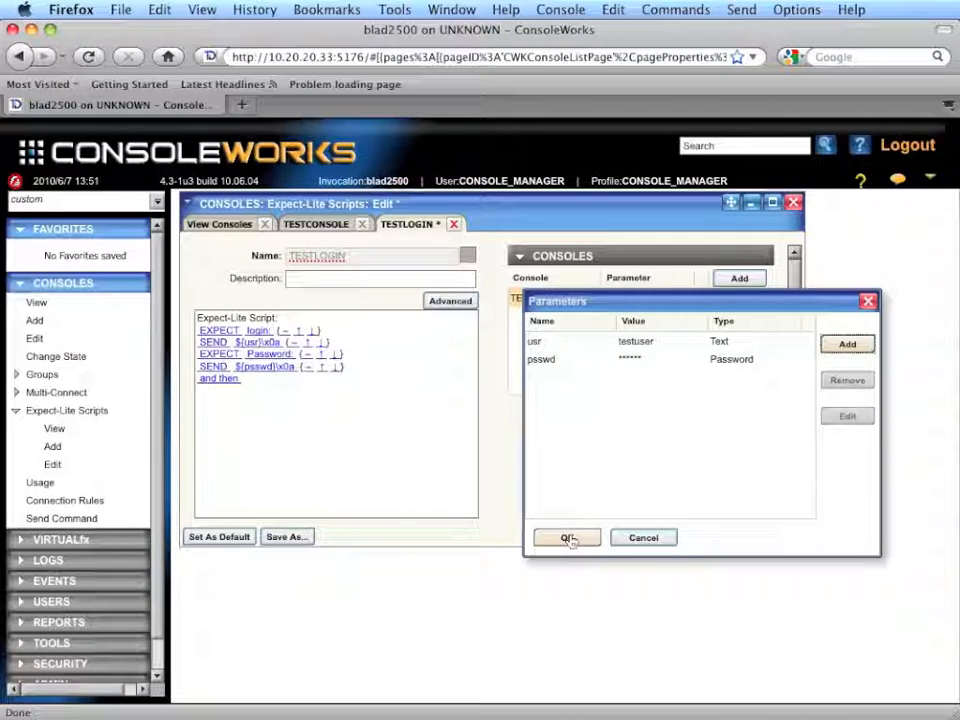
click(568, 539)
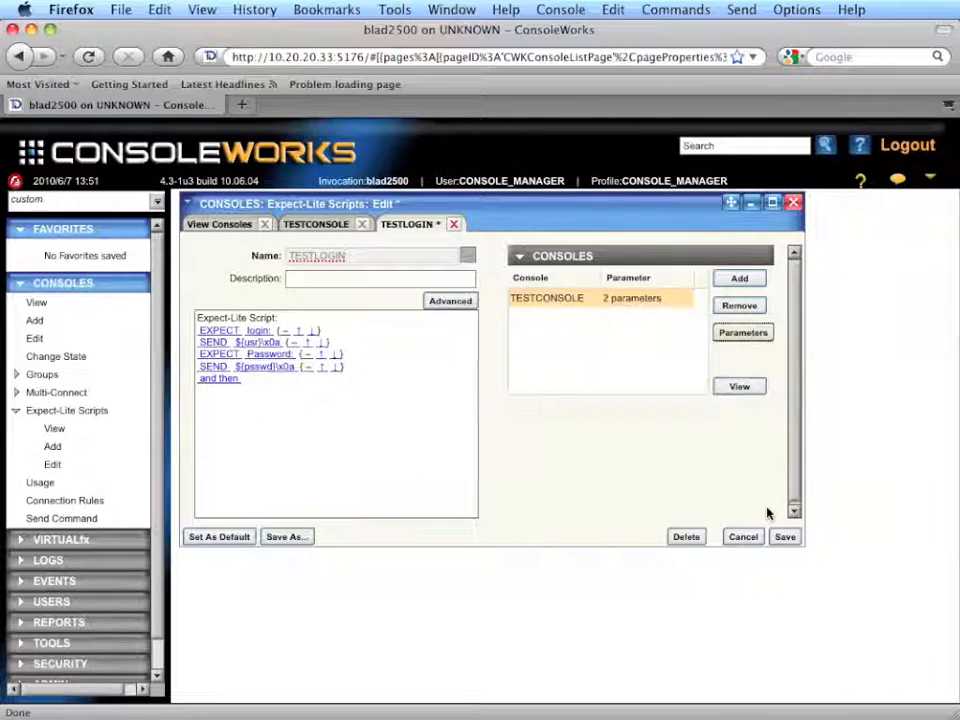
click(785, 537)
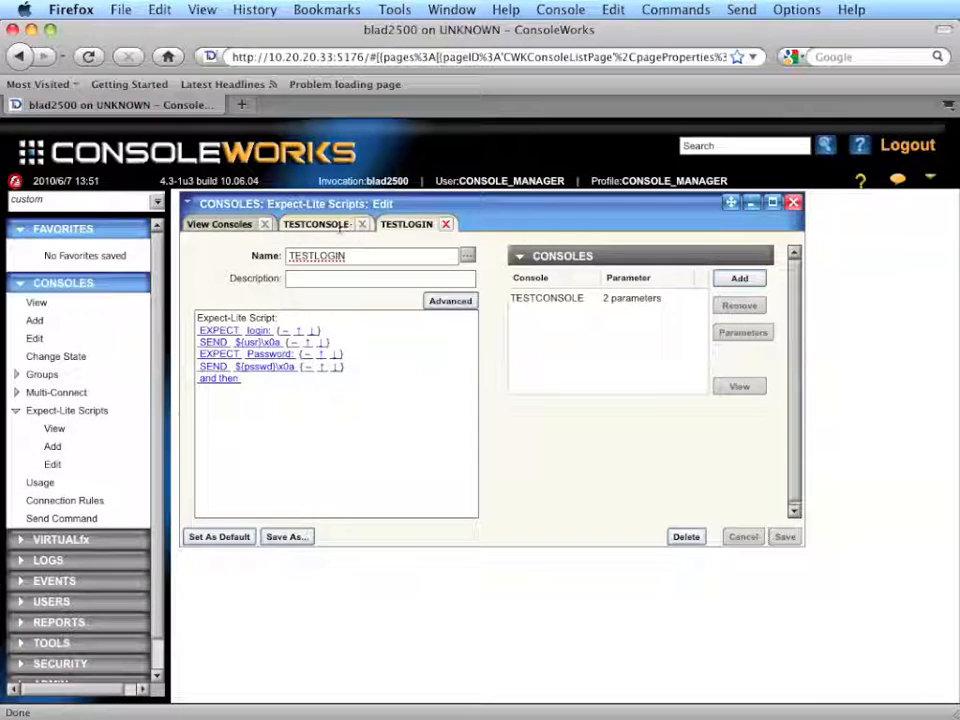
Step: Disable and re-enable TESTCONSOLE, and open a connection to it
click(318, 224)
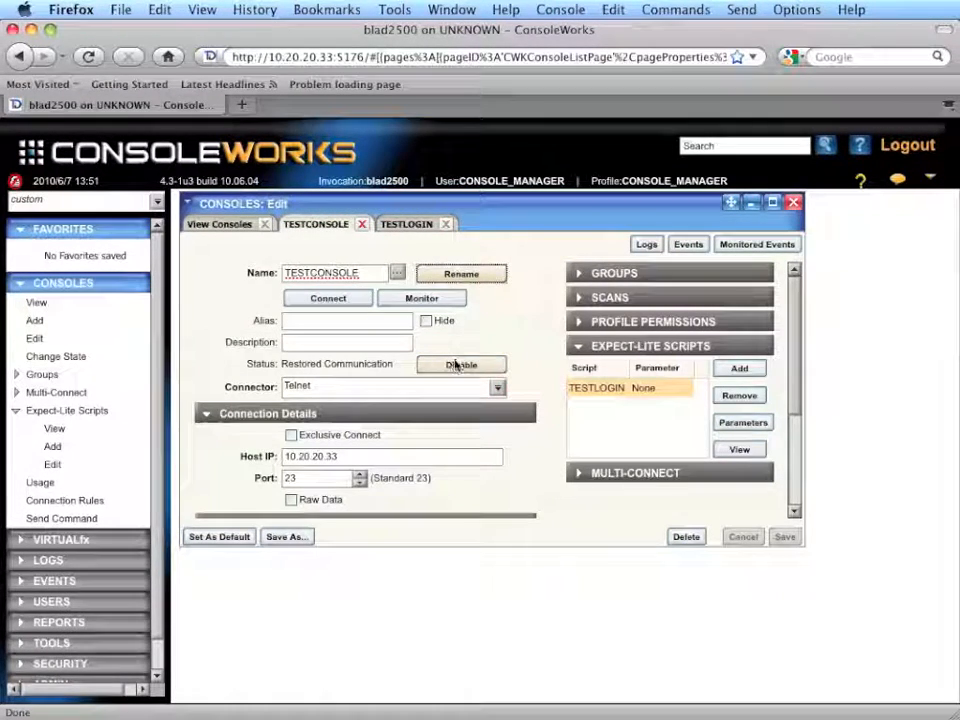
click(455, 366)
click(141, 322)
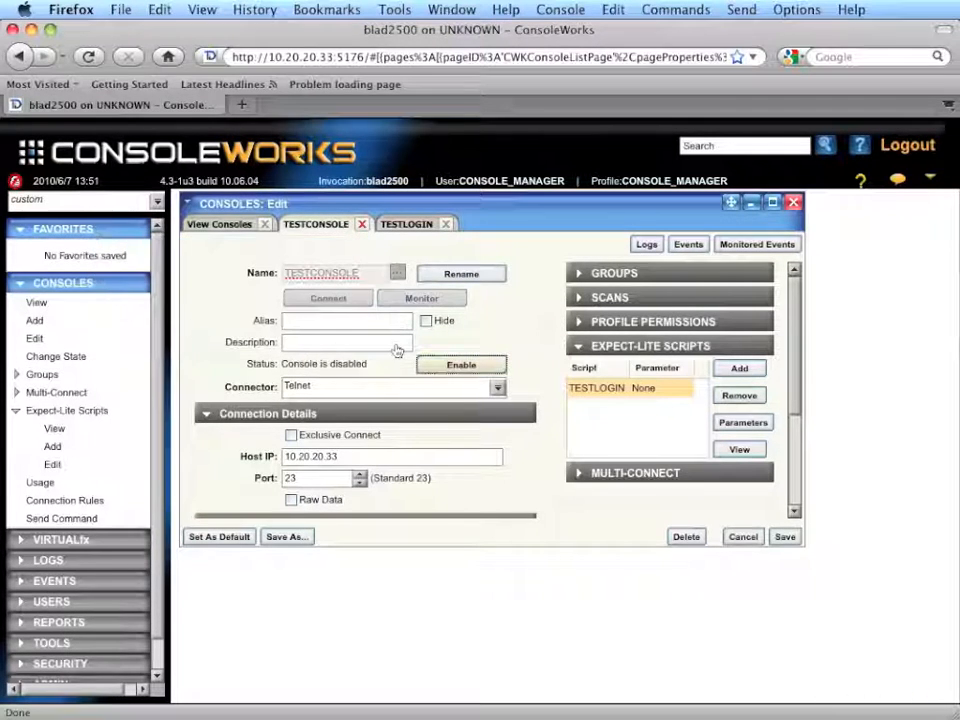
click(463, 365)
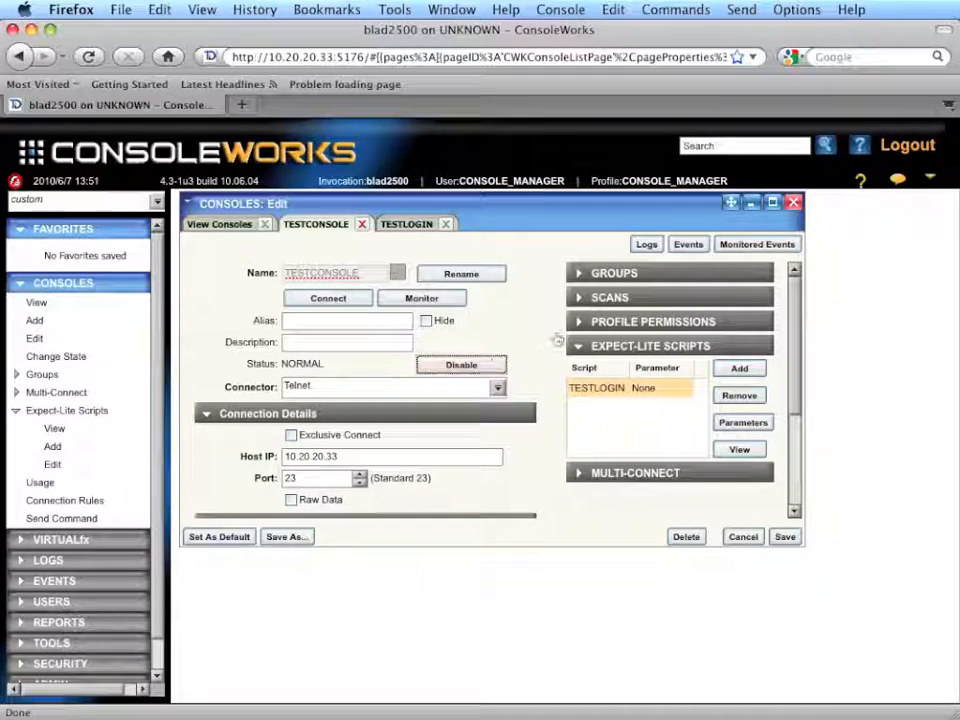
click(330, 298)
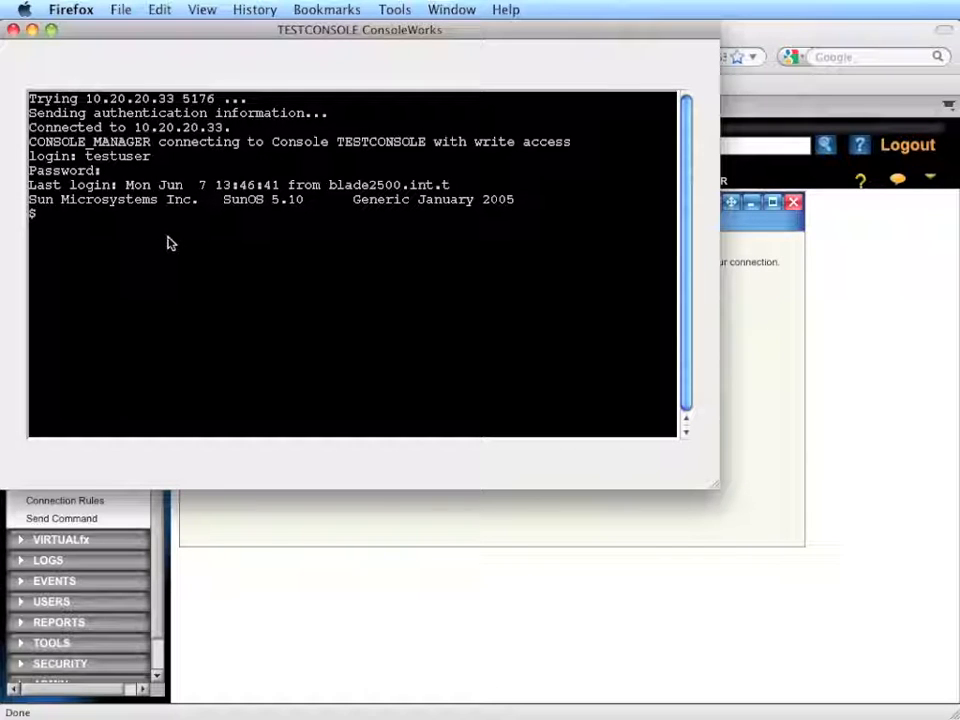
Step: Enter "login:" at the console's shell prompt, and end the session with exit
text(login:)
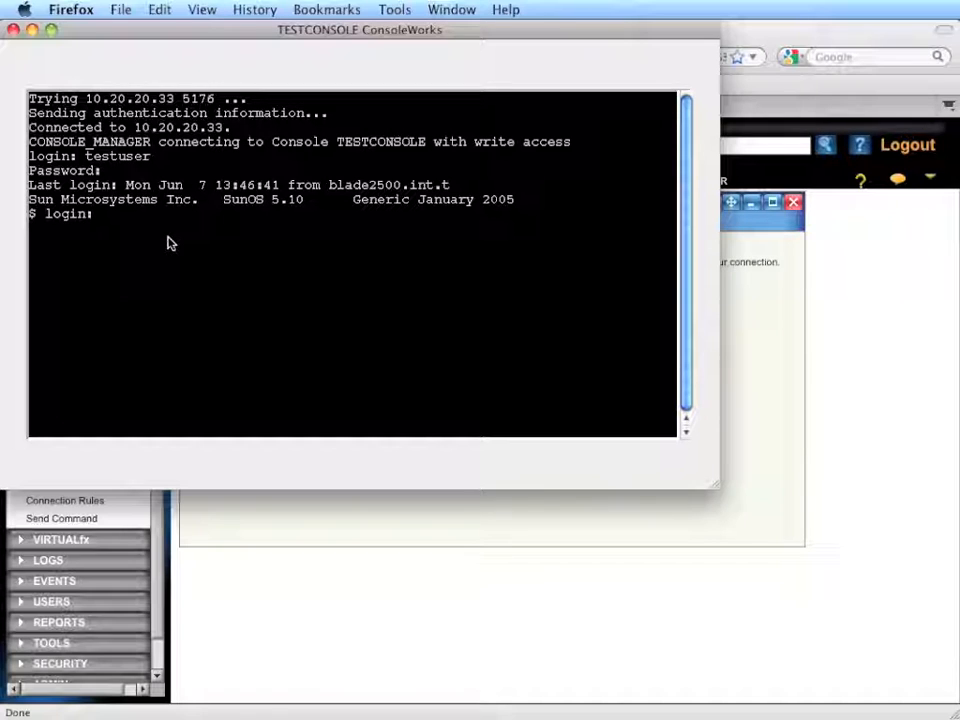
key(Return)
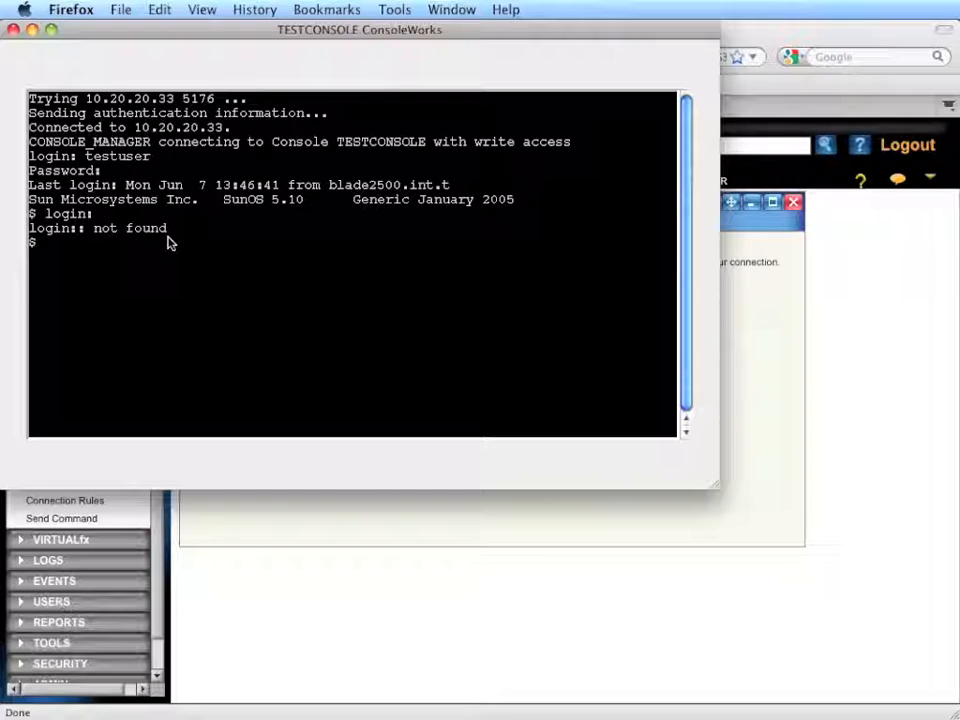
text(exit)
key(Return)
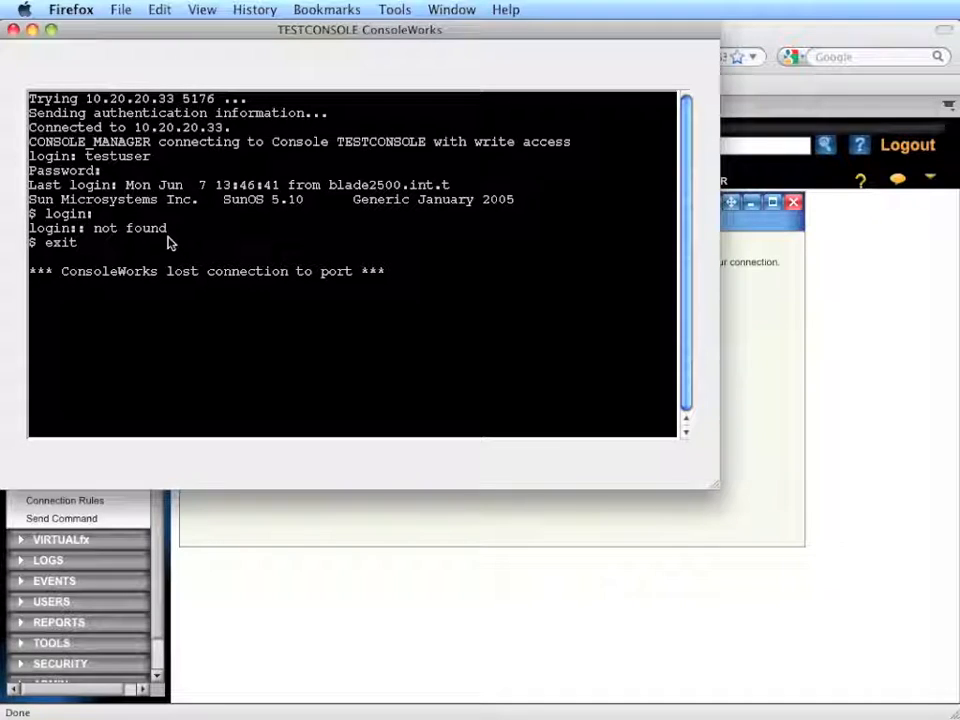